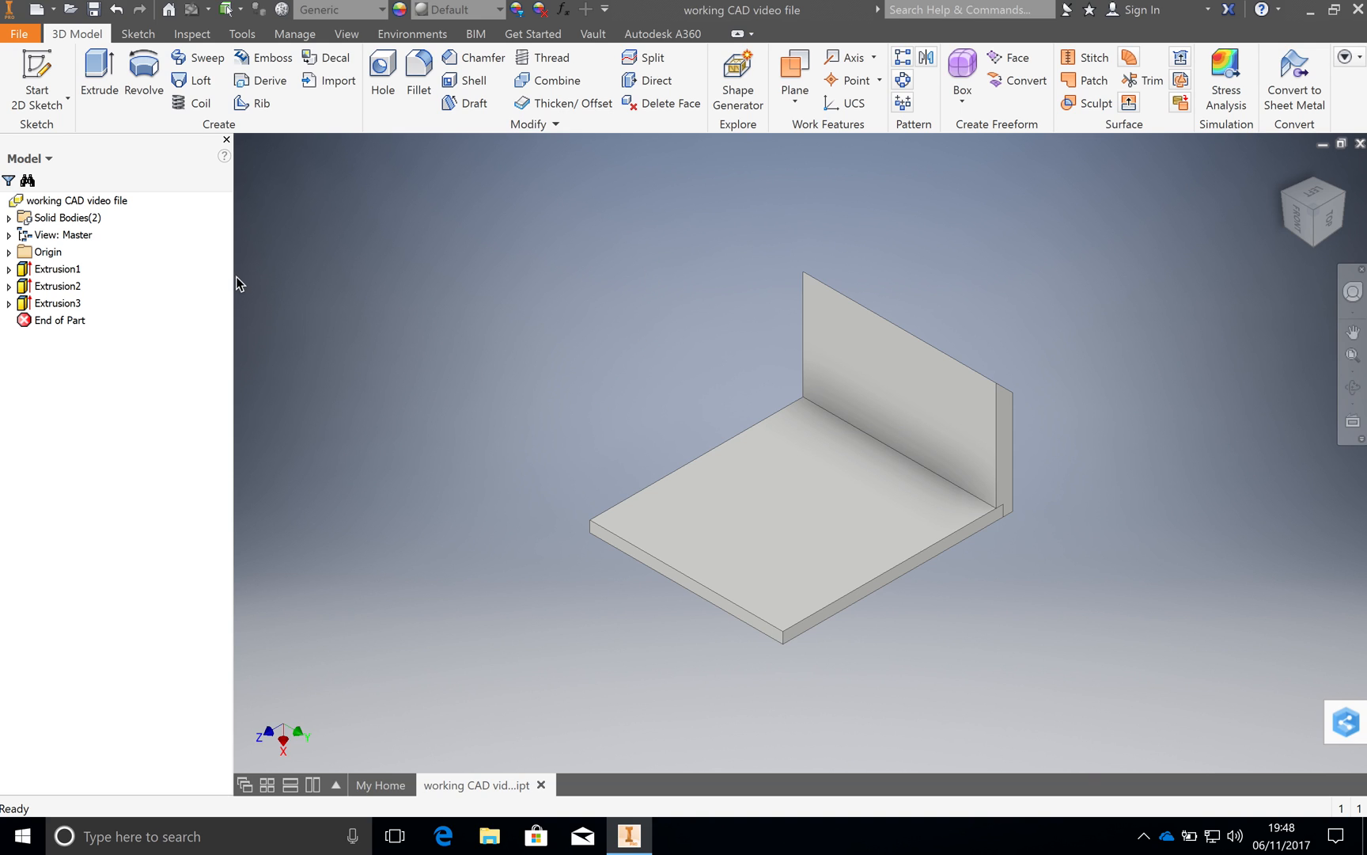
Step: Start a work plane using the Offset from Plane option in Work Features
click(794, 102)
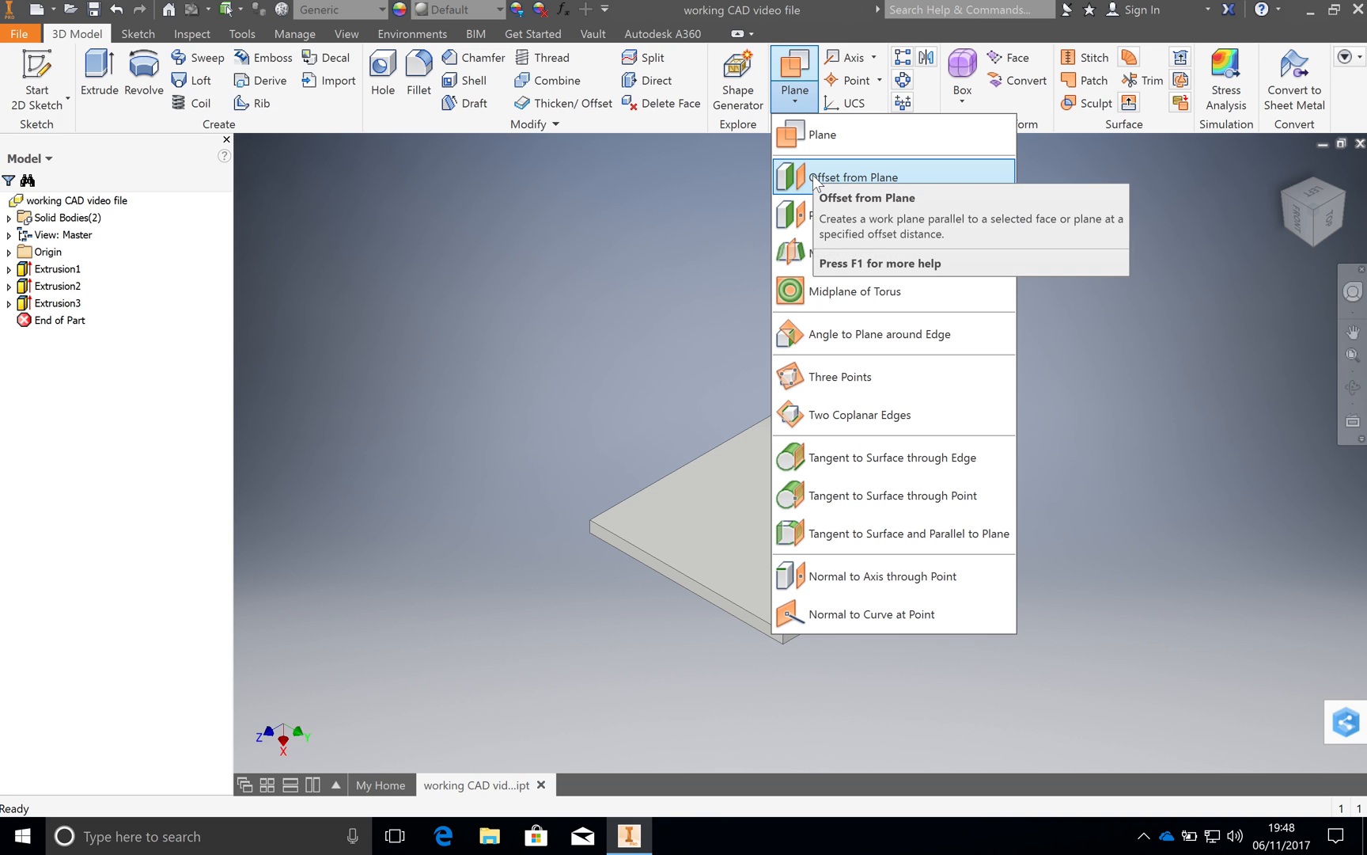
click(815, 180)
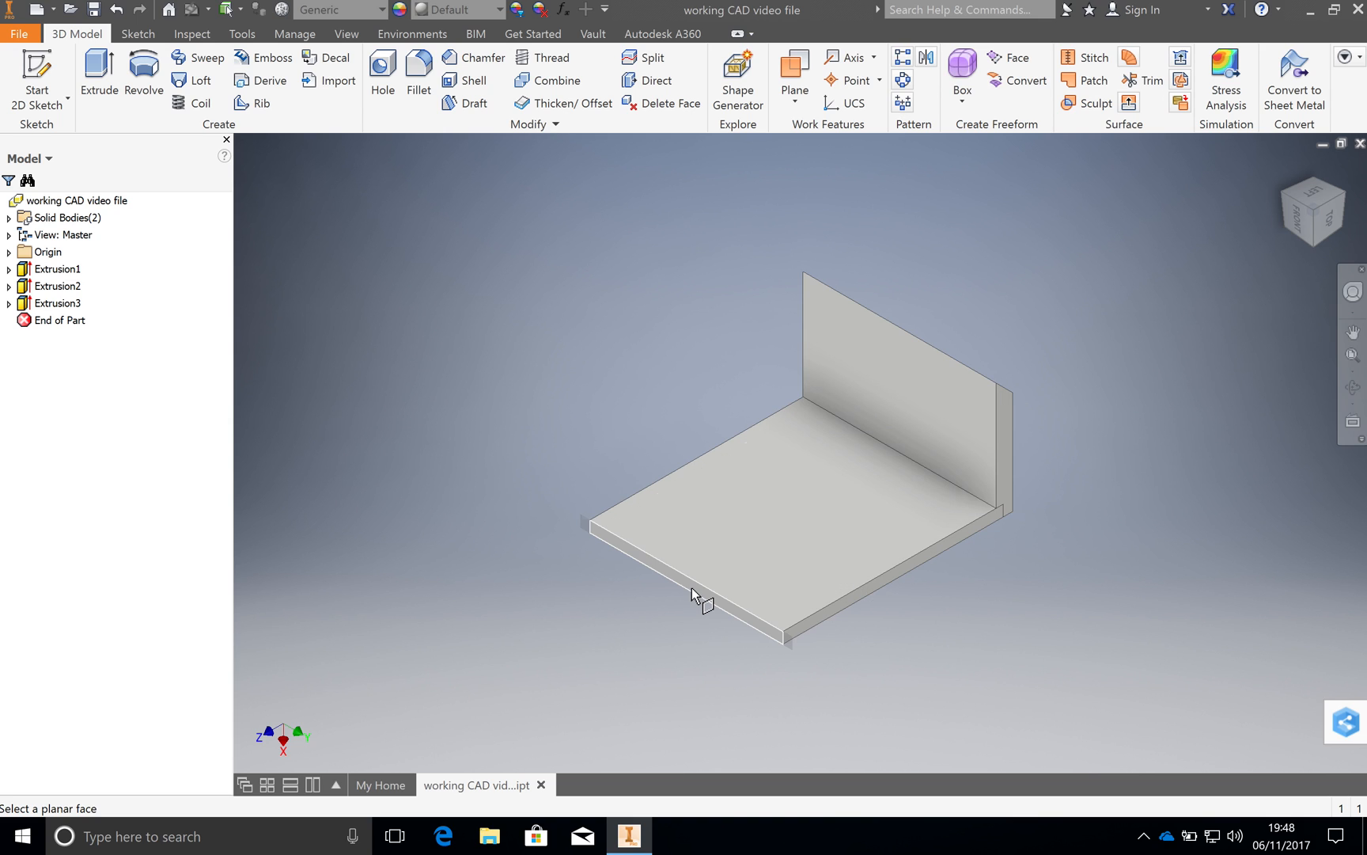
Step: Create Work Plane1 offset -60 mm inward from the base plate's front side face
click(691, 587)
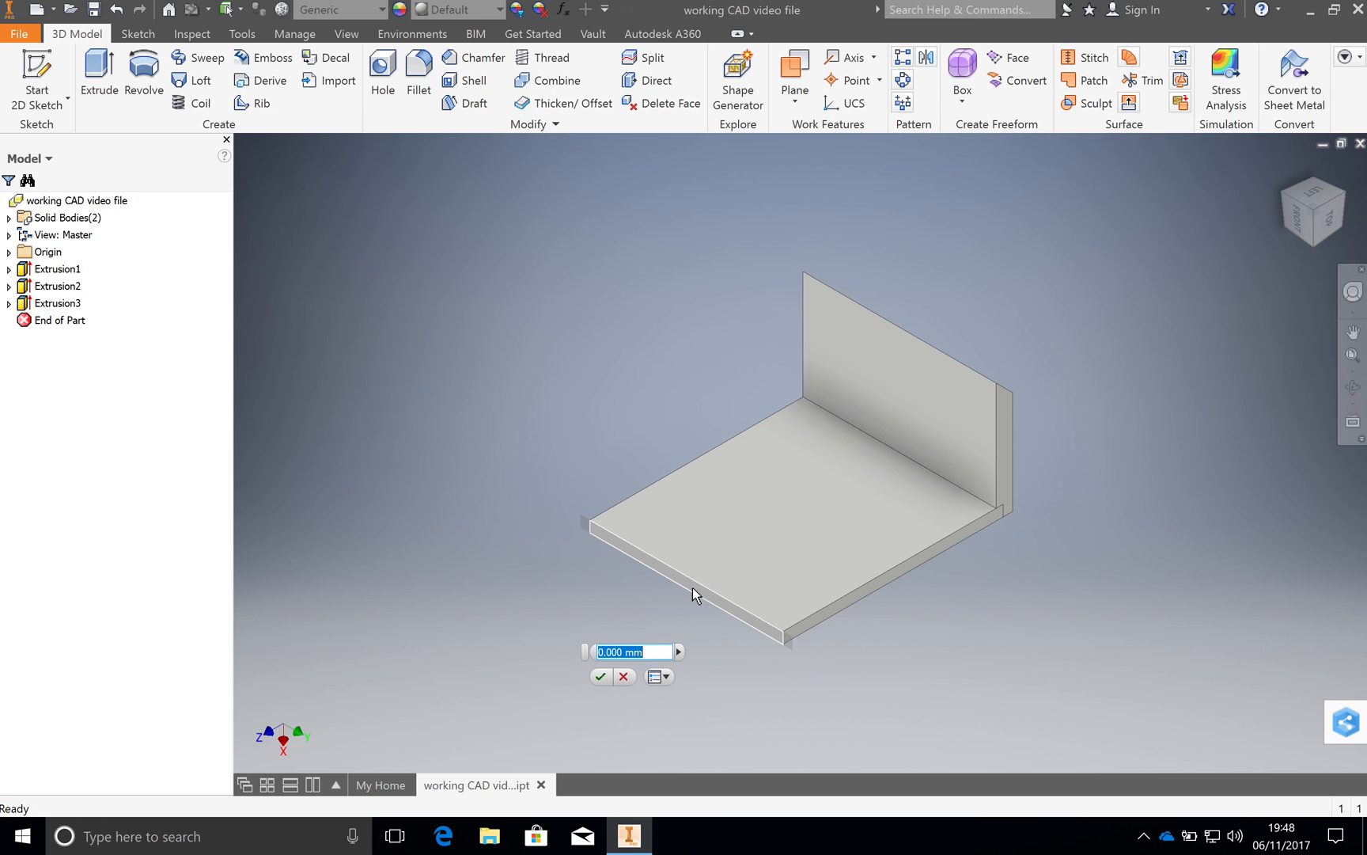
drag(698, 585, 778, 541)
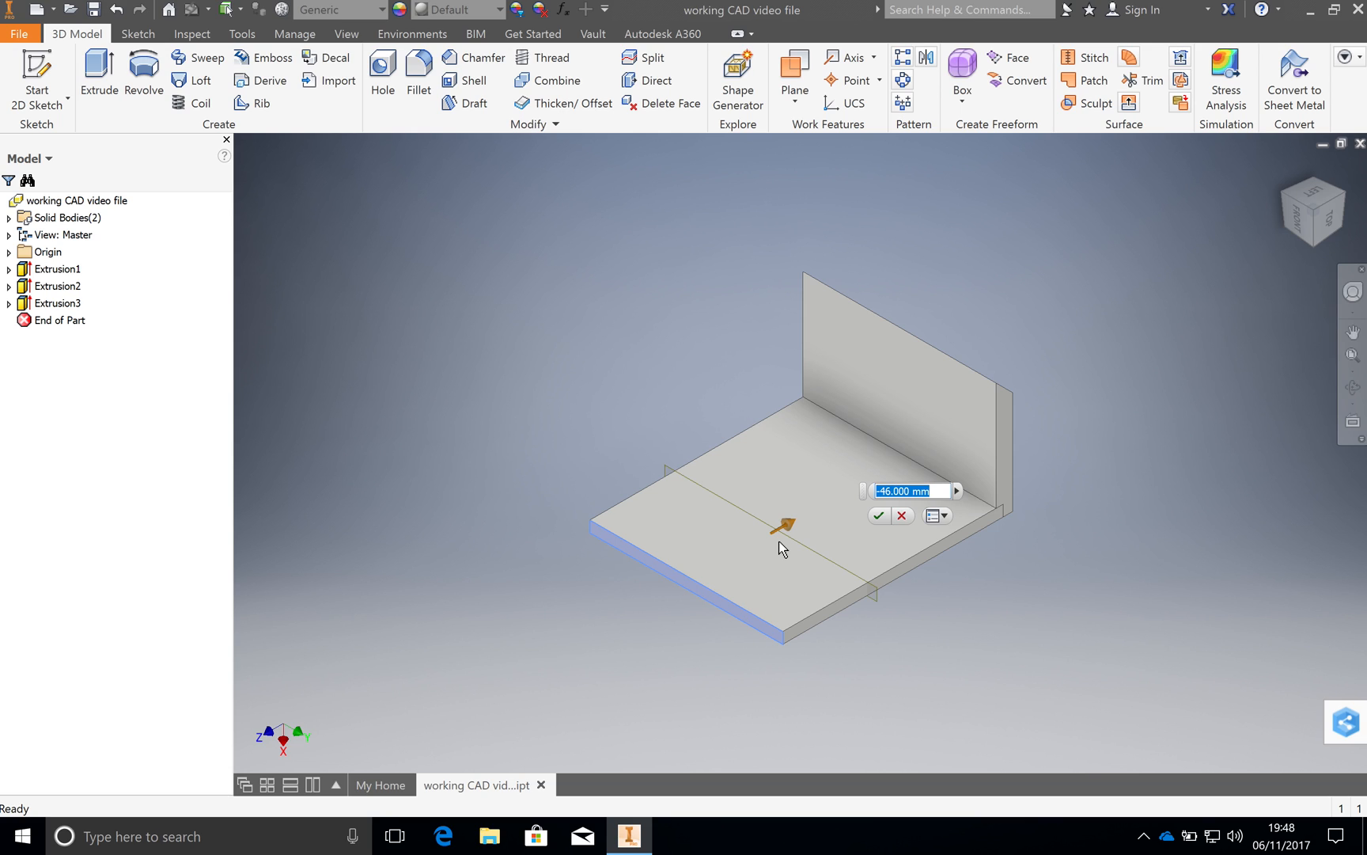
text(-)
text(6)
text(0)
key(Return)
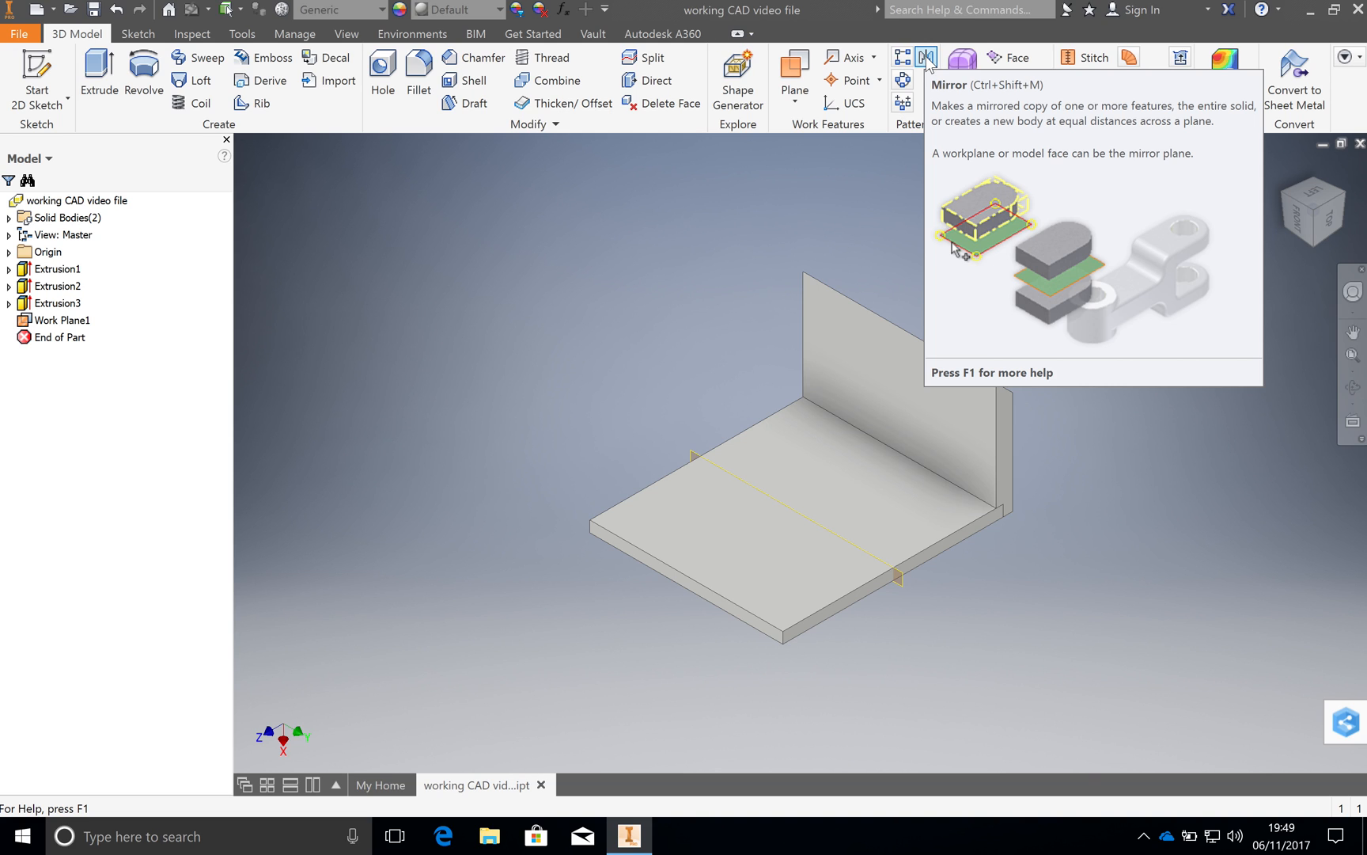
Step: Start a Mirror feature from the Pattern panel
click(927, 58)
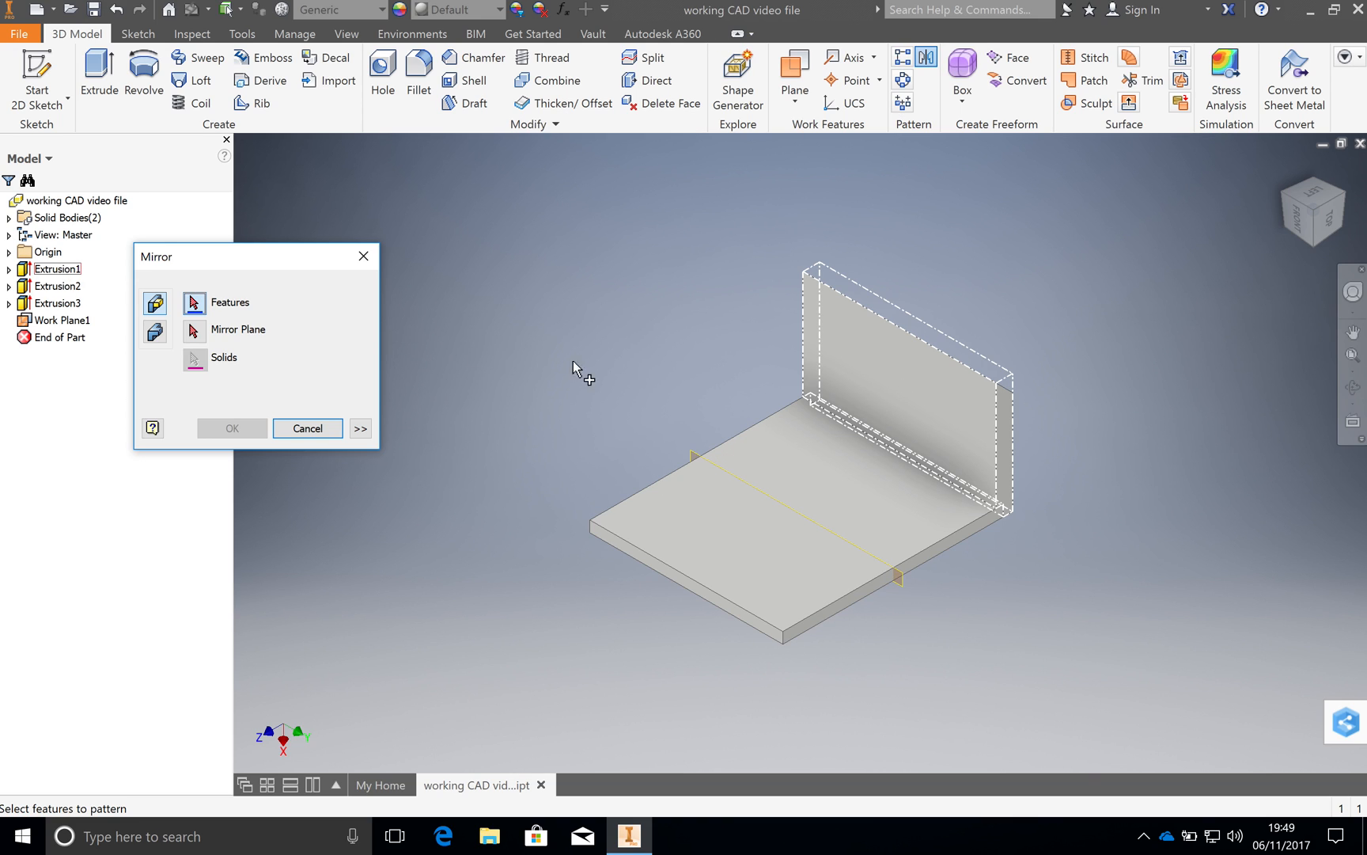
Step: Select Extrusion1 and Extrusion2 (the upright wall) as features to mirror, then move to the mirror plane selection
click(889, 381)
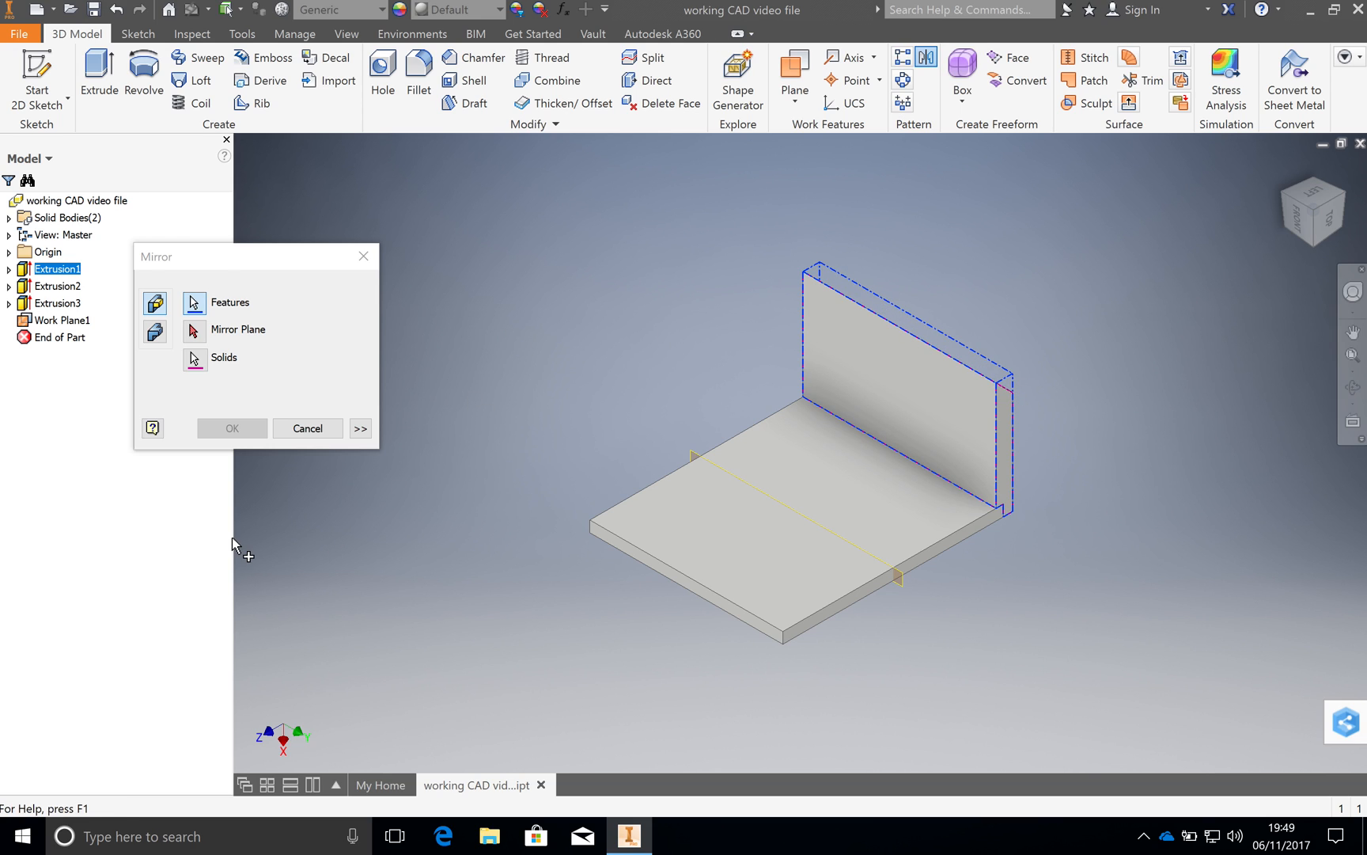
click(53, 286)
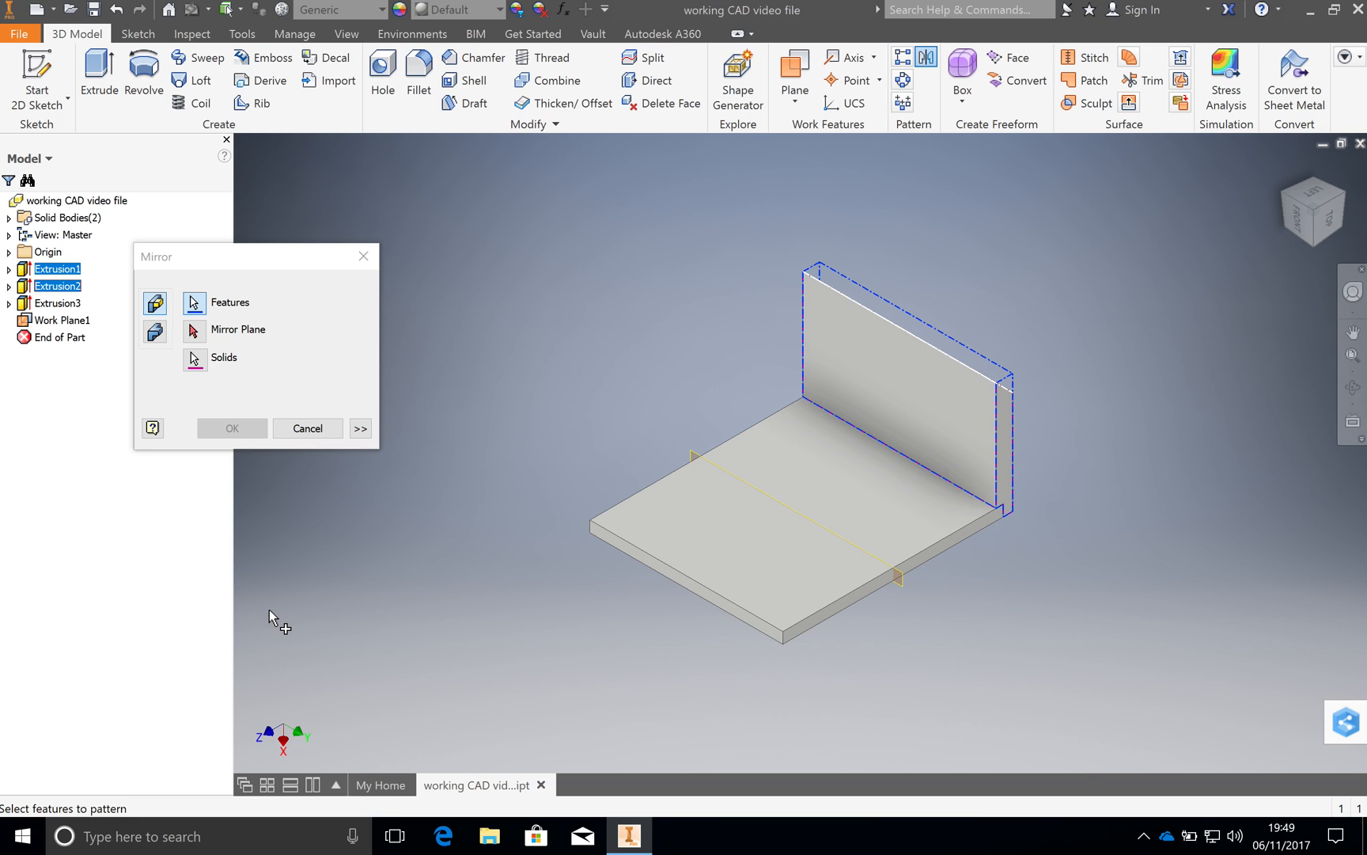
click(197, 330)
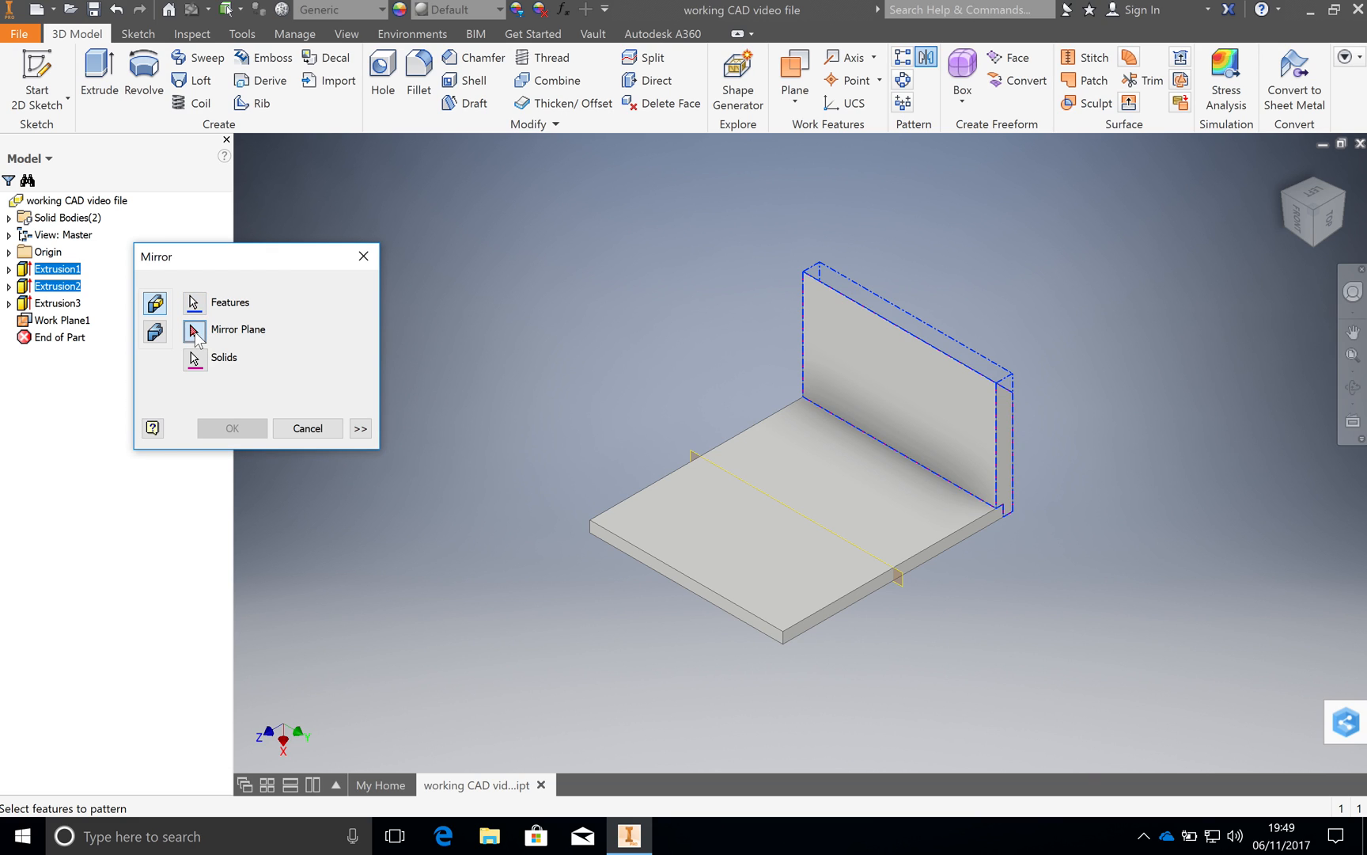
Step: Mirror the upright wall across Work Plane1 to create Mirror1, forming a U-shaped part
click(904, 585)
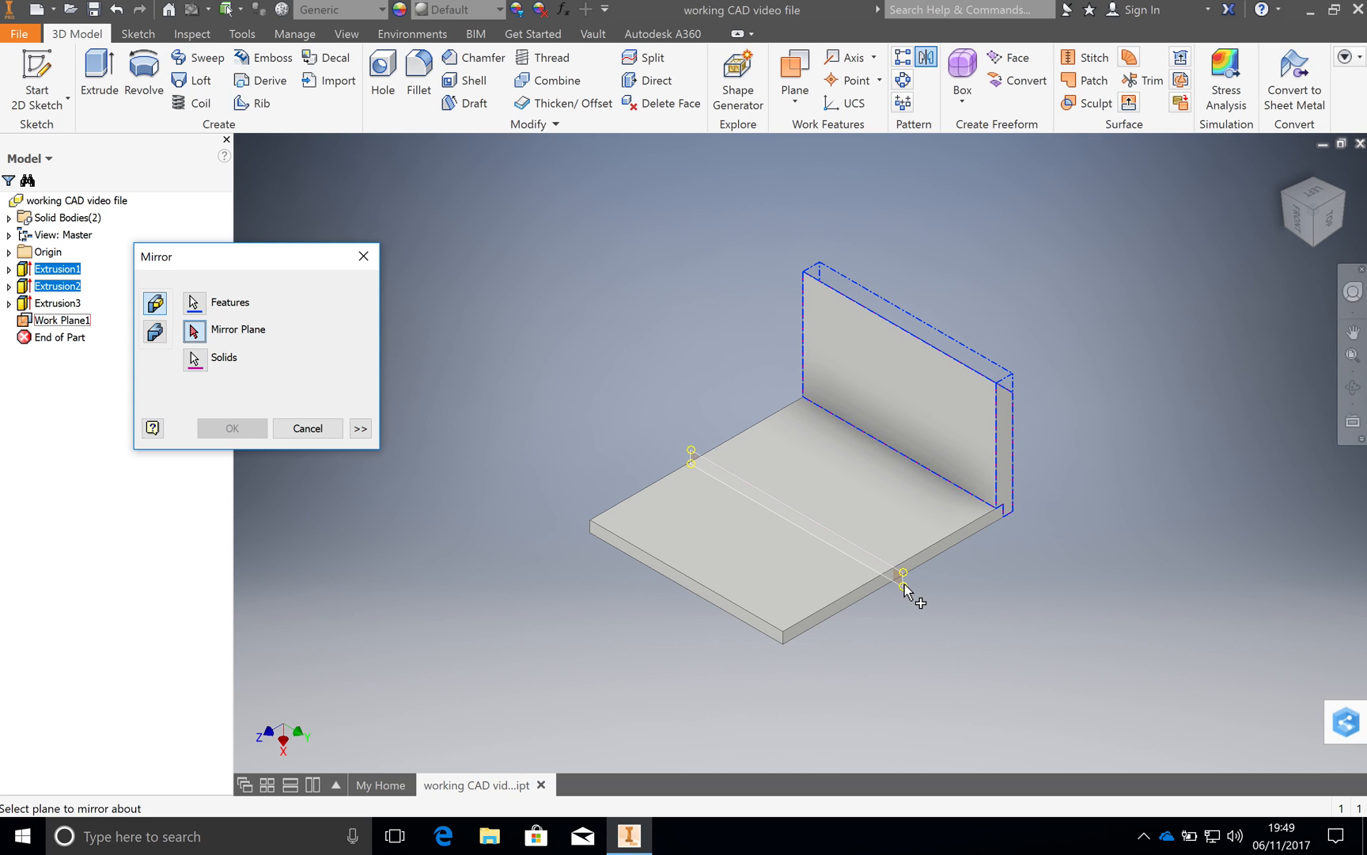
click(904, 584)
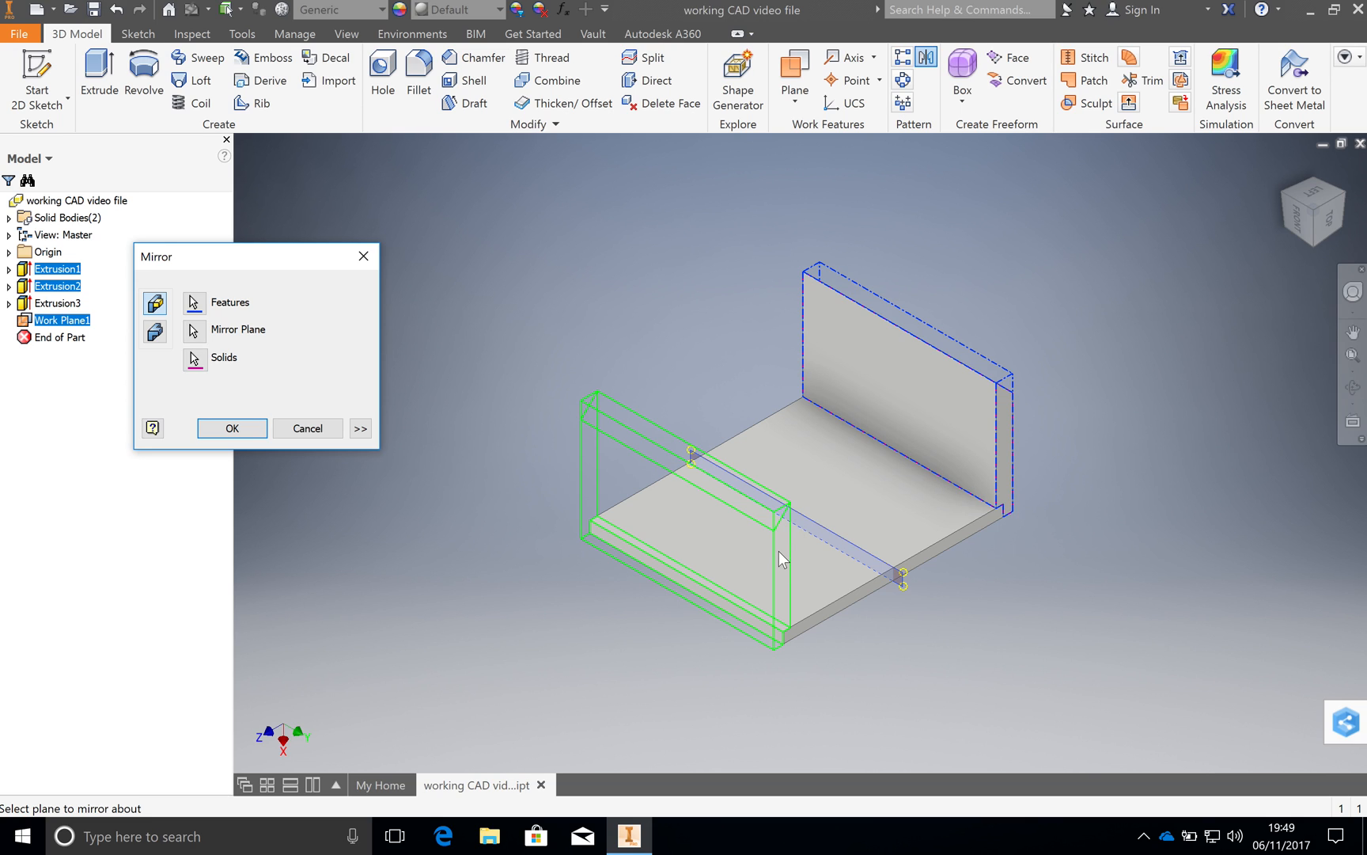
click(232, 428)
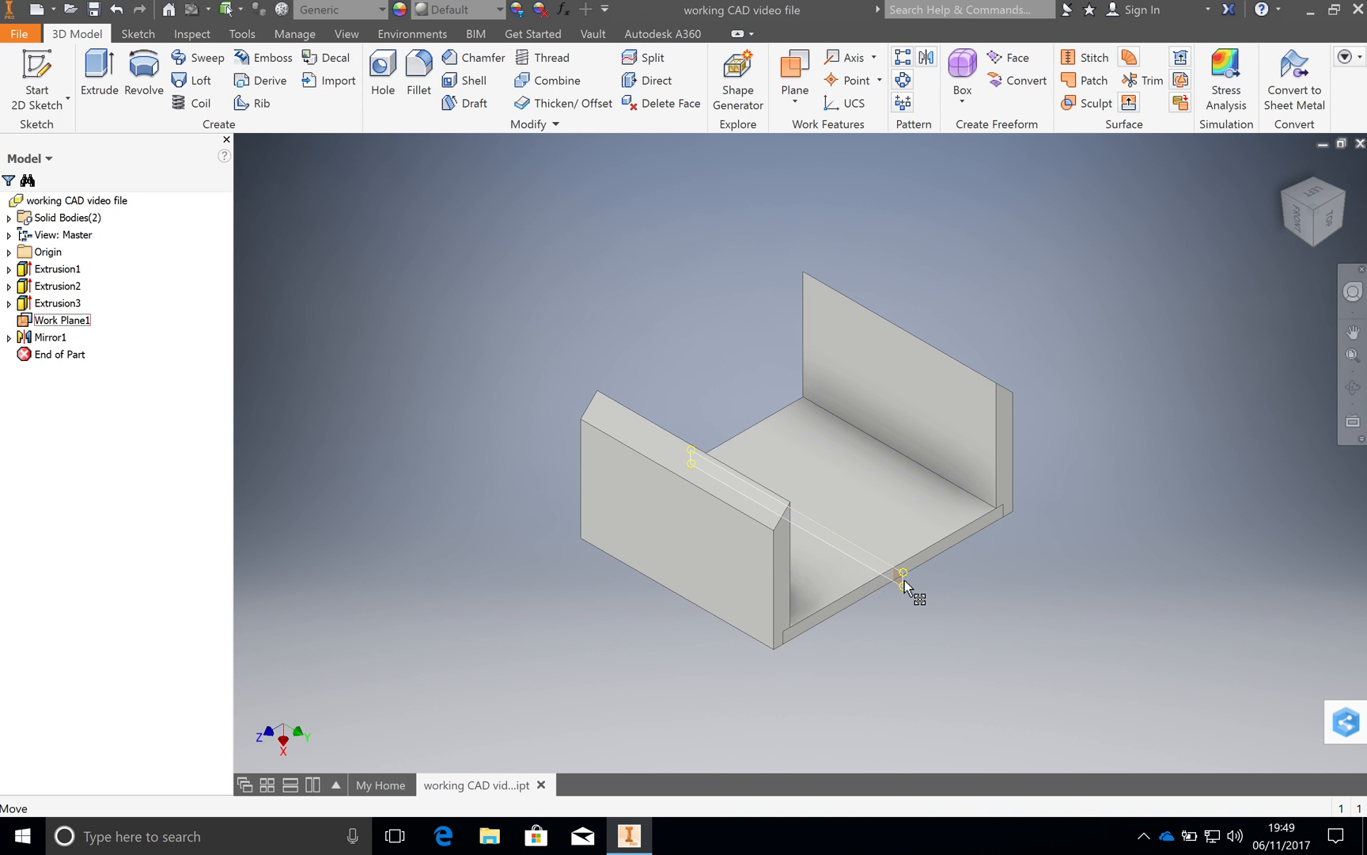
Step: Turn off Work Plane1's visibility from the browser, leaving only the U-shaped part shown
right_click(79, 323)
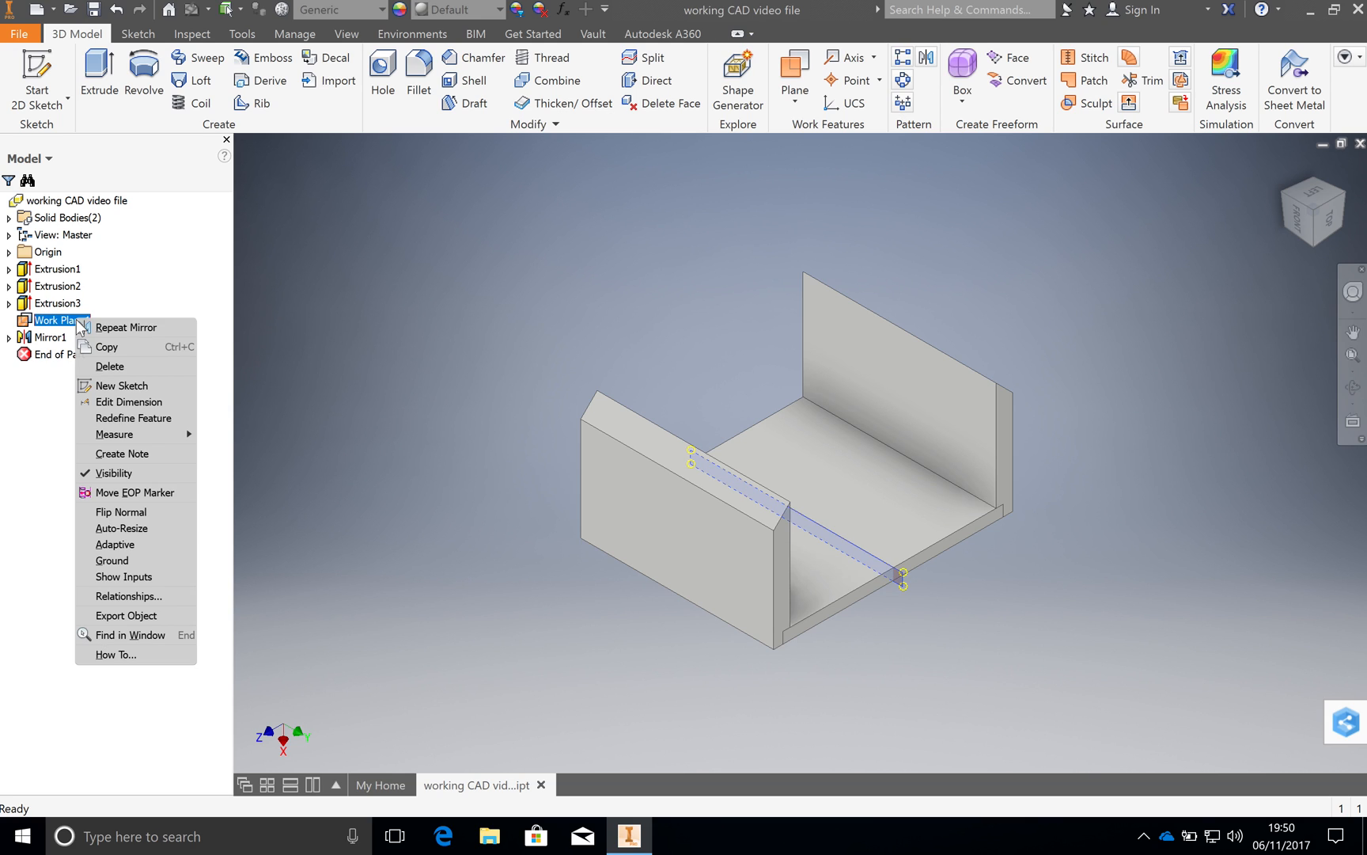
click(117, 473)
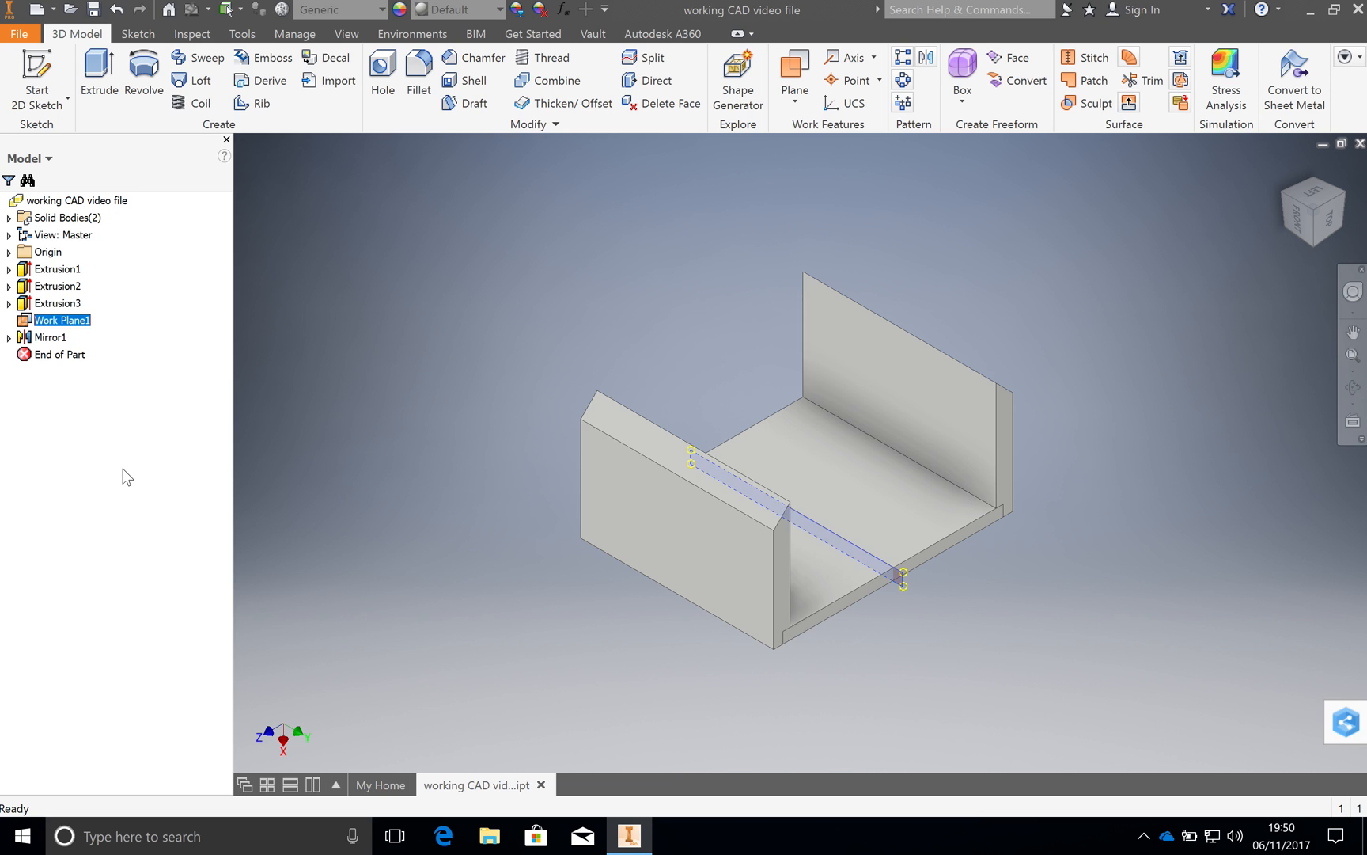